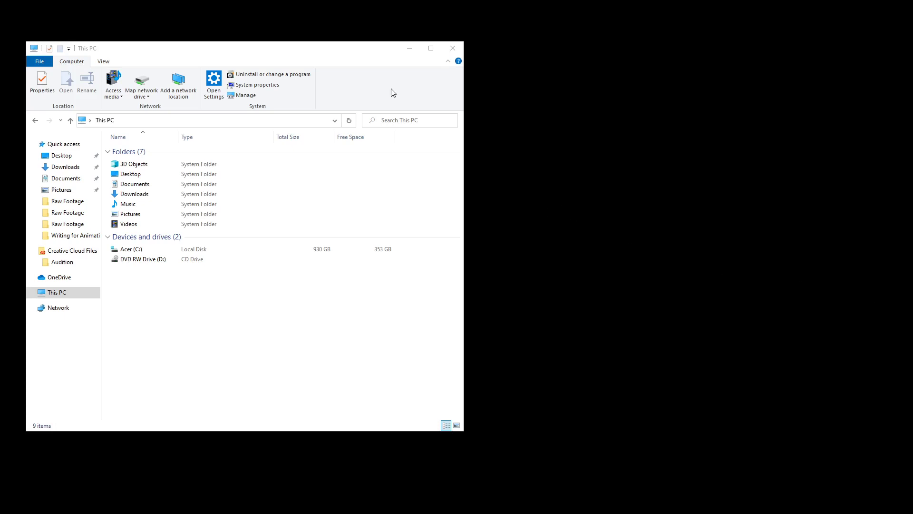
- Drag the This PC File Explorer window slightly up and to the left
drag(308, 50, 292, 60)
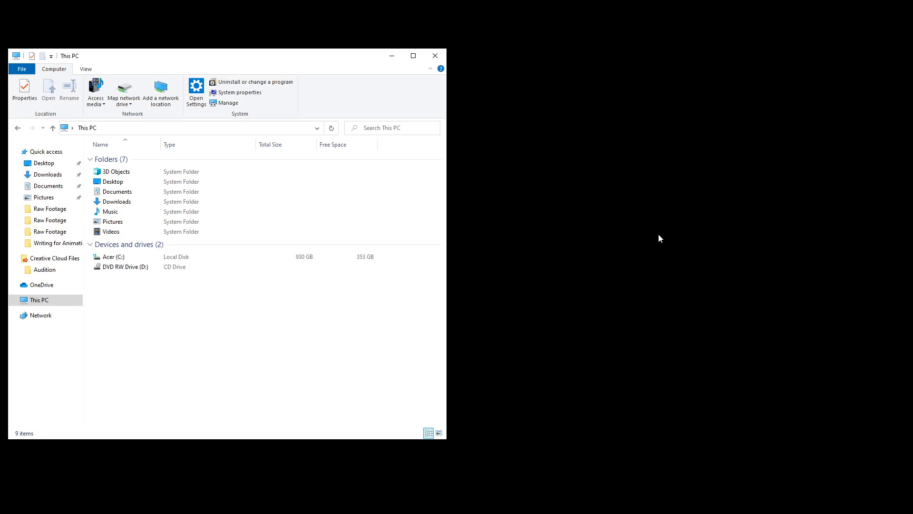
- Launch NVIDIA Control Panel from the desktop's right-click menu
right_click(750, 235)
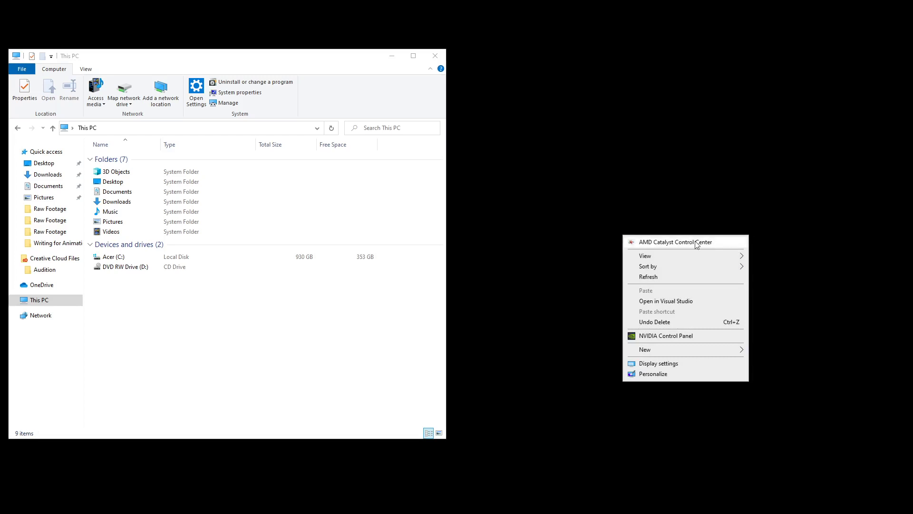
mouse_move(688, 270)
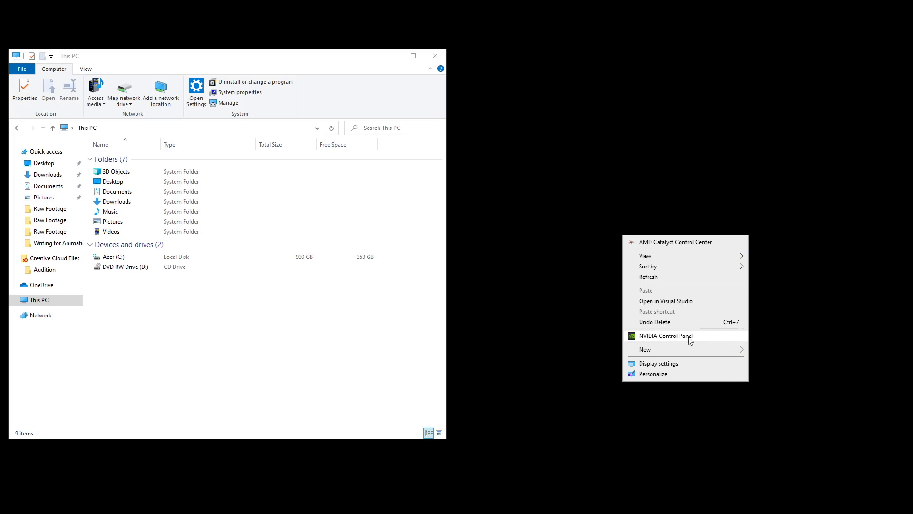
click(571, 290)
right_click(571, 290)
right_click(756, 258)
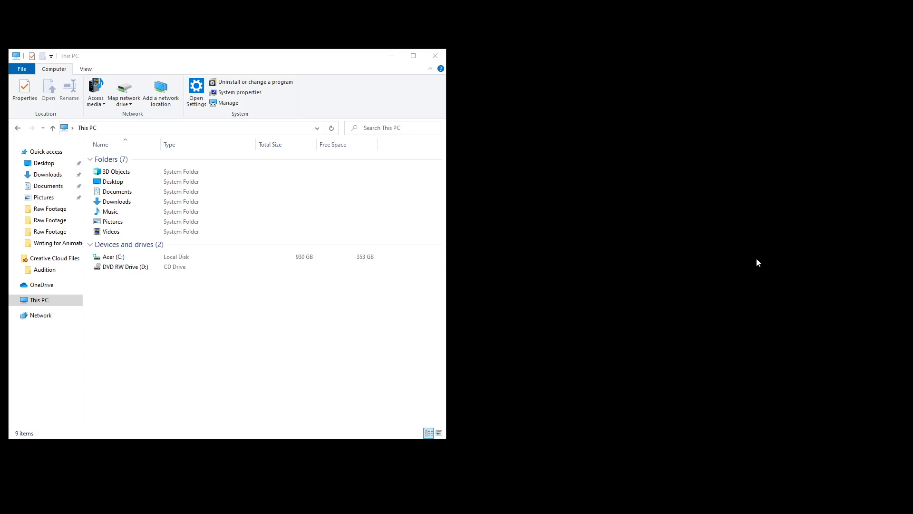
right_click(701, 203)
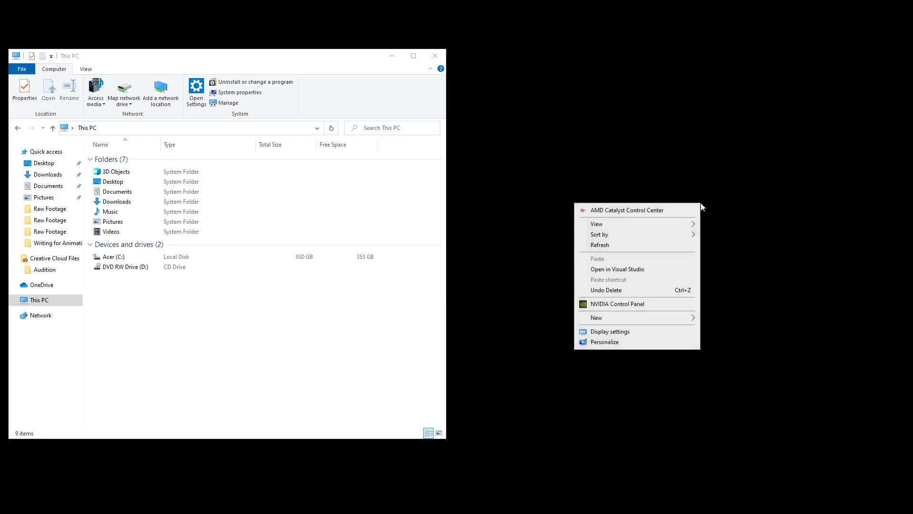
click(640, 304)
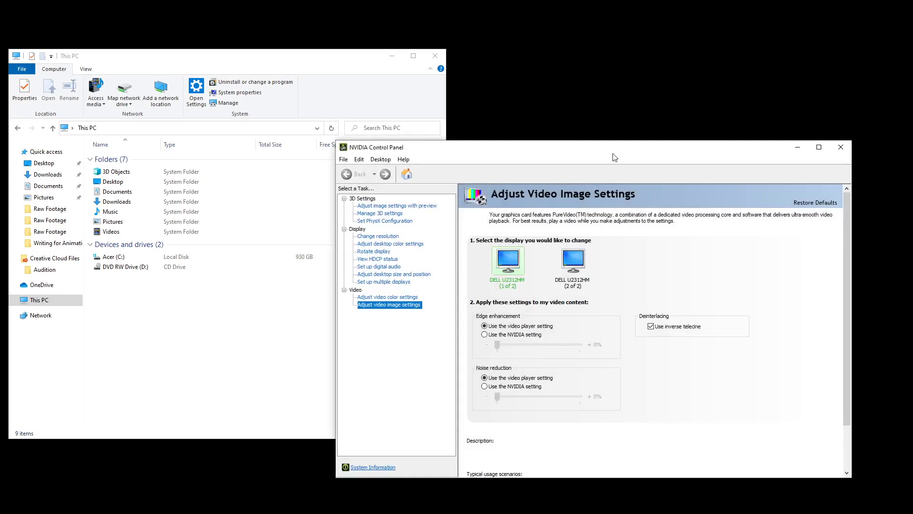
- Nudge the NVIDIA Control Panel window and open its System Information dialog
drag(617, 152, 629, 143)
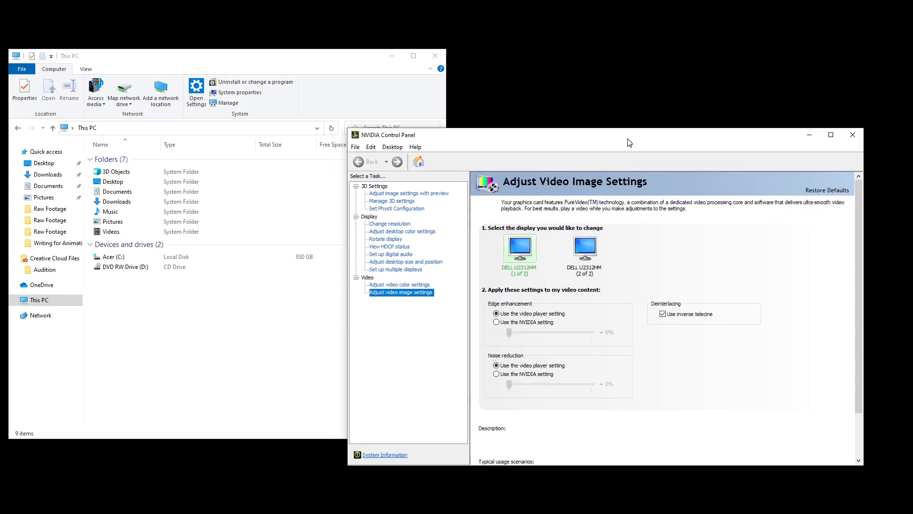
click(386, 455)
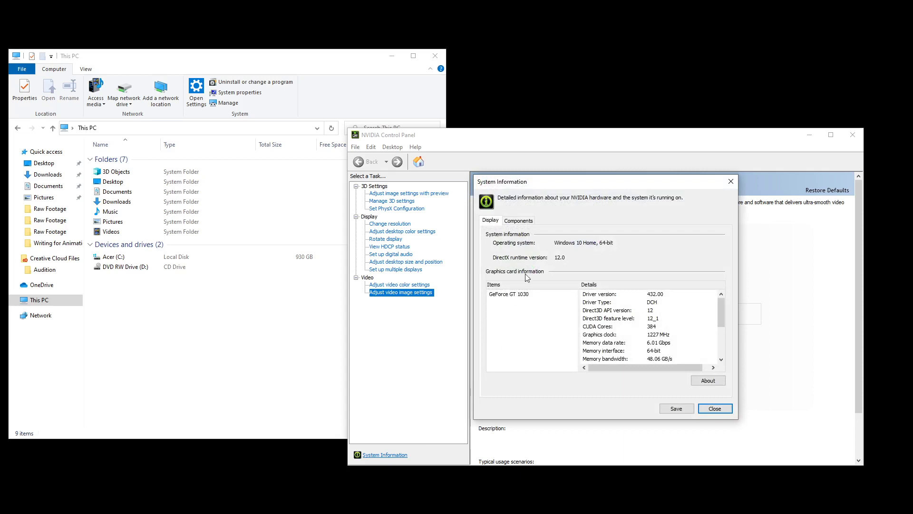
- Select the GeForce GT 1030 and scroll its details to 2048 MB GDDR5 memory and part number
drag(549, 187, 545, 181)
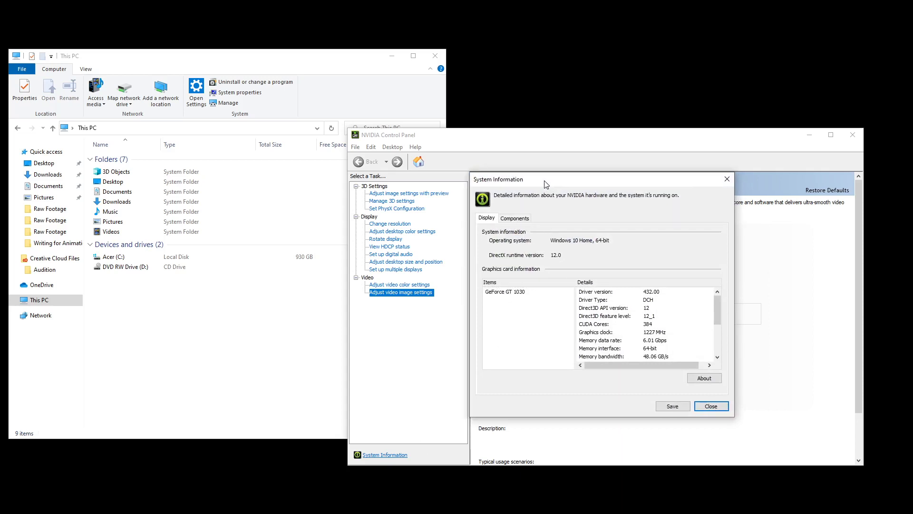
click(494, 292)
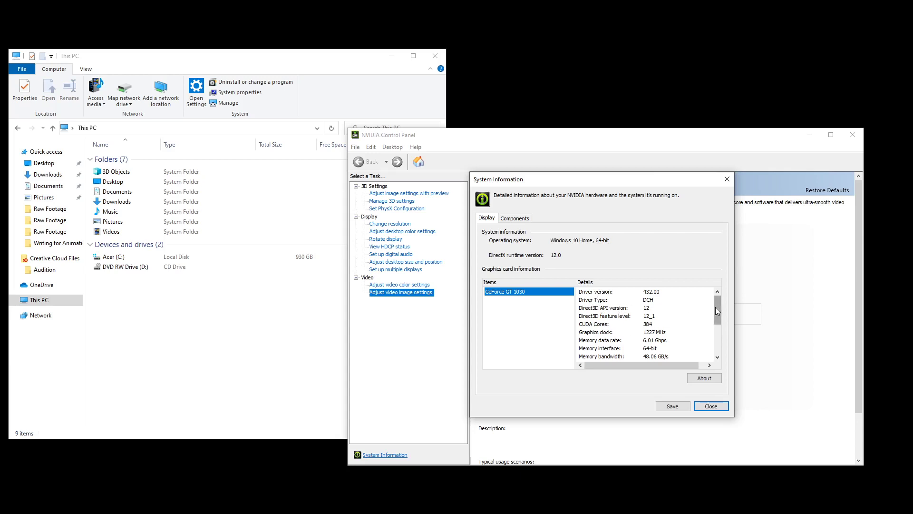
drag(717, 308, 717, 323)
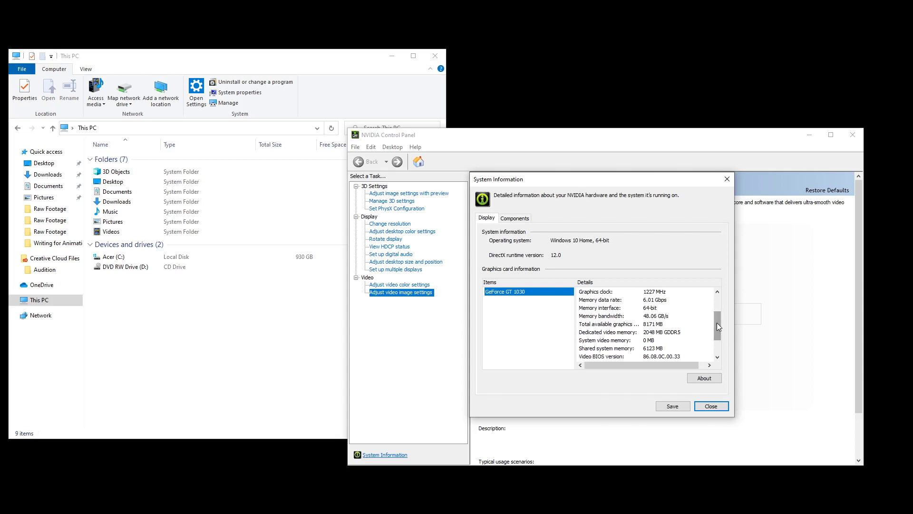
click(599, 326)
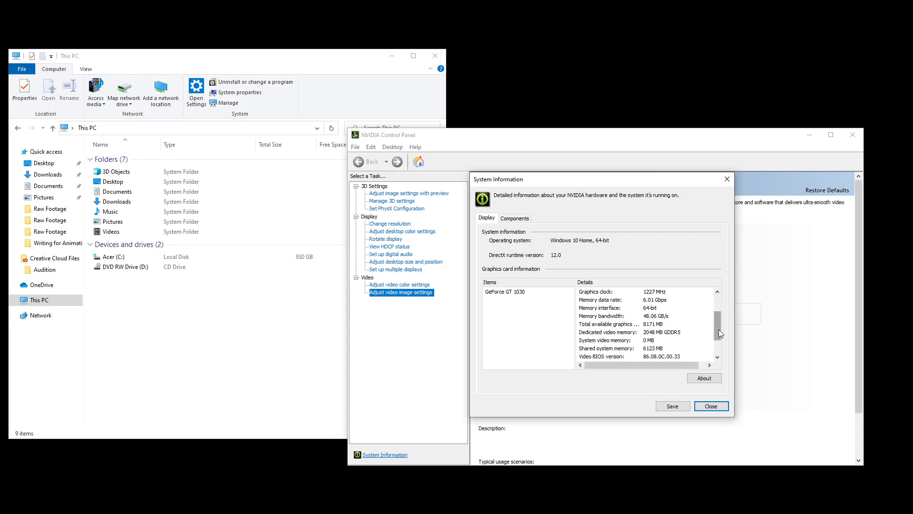
drag(719, 329, 716, 349)
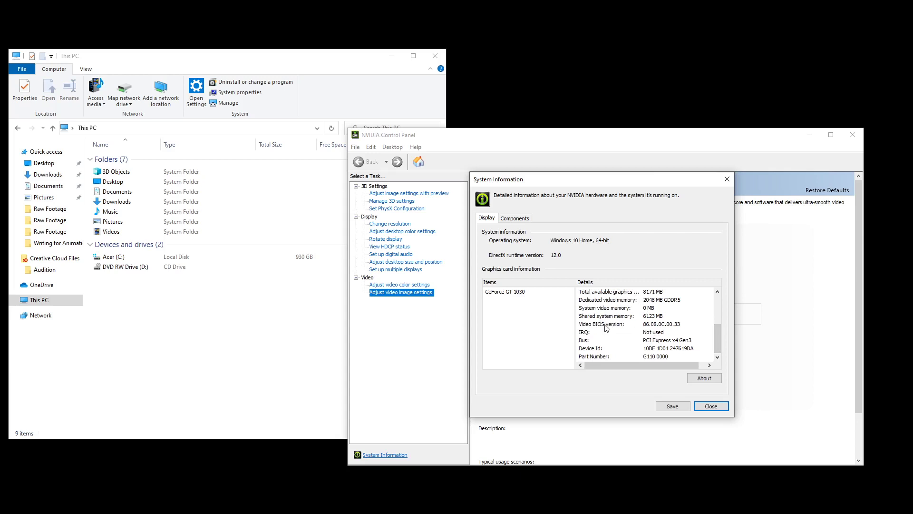
- Close the NVIDIA windows, center the This PC window, and expand then collapse This PC
click(709, 406)
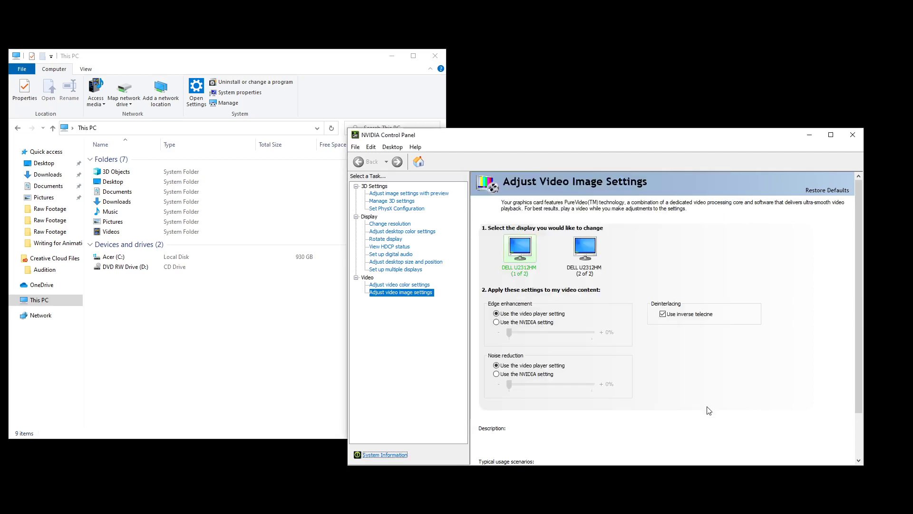
click(852, 134)
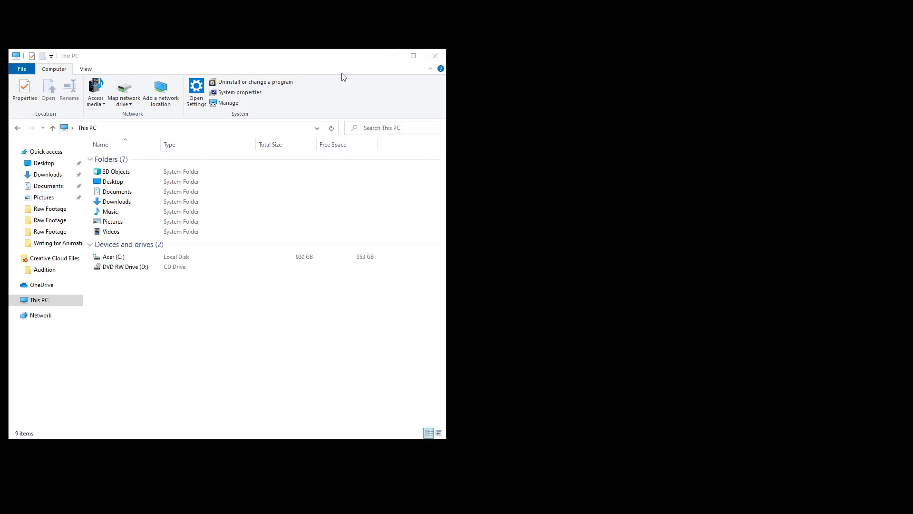
drag(344, 62, 603, 71)
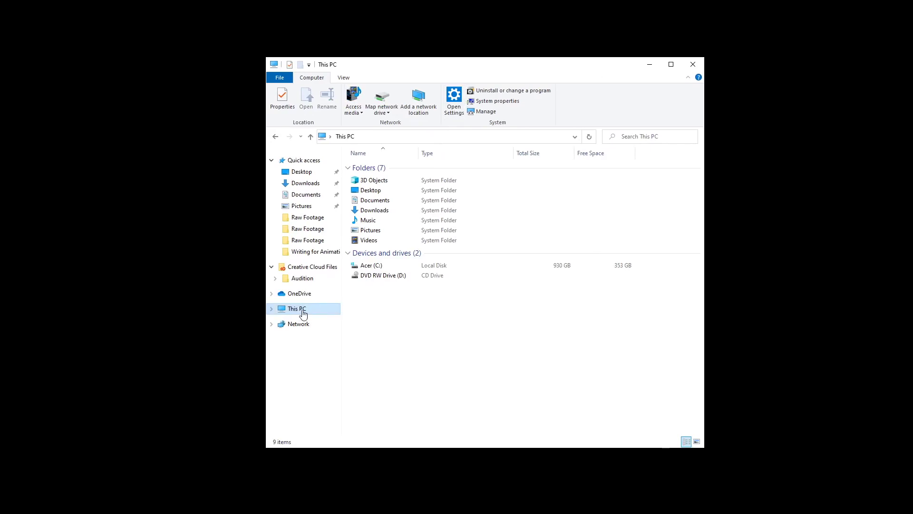
click(272, 309)
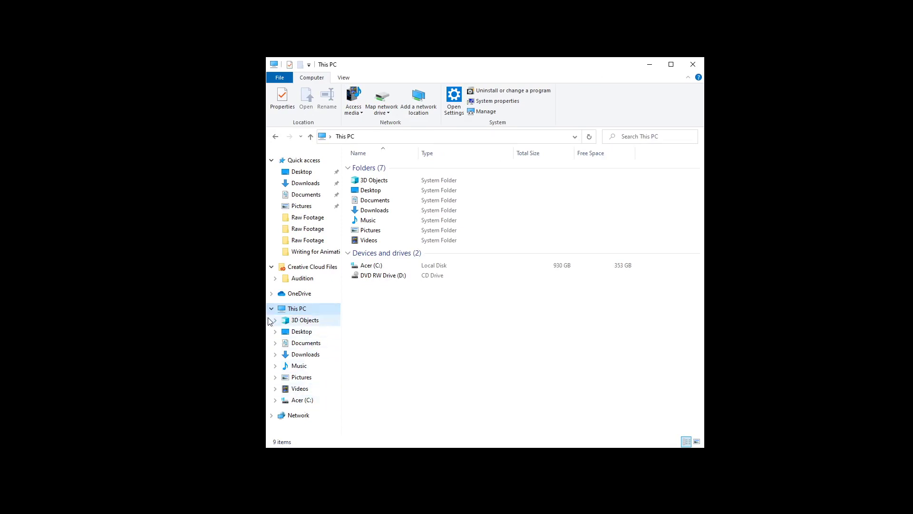
double_click(299, 310)
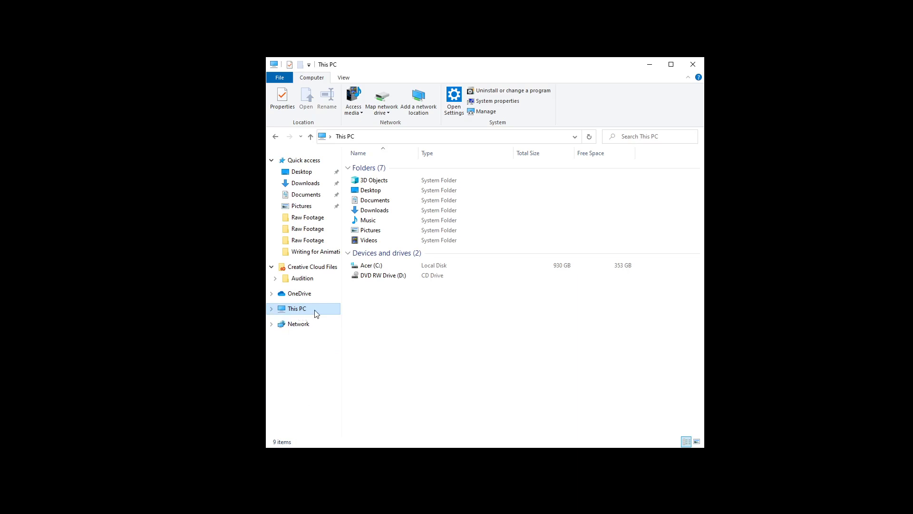
- Open This PC's System properties, raise and enlarge the window, and open Device Manager
right_click(314, 312)
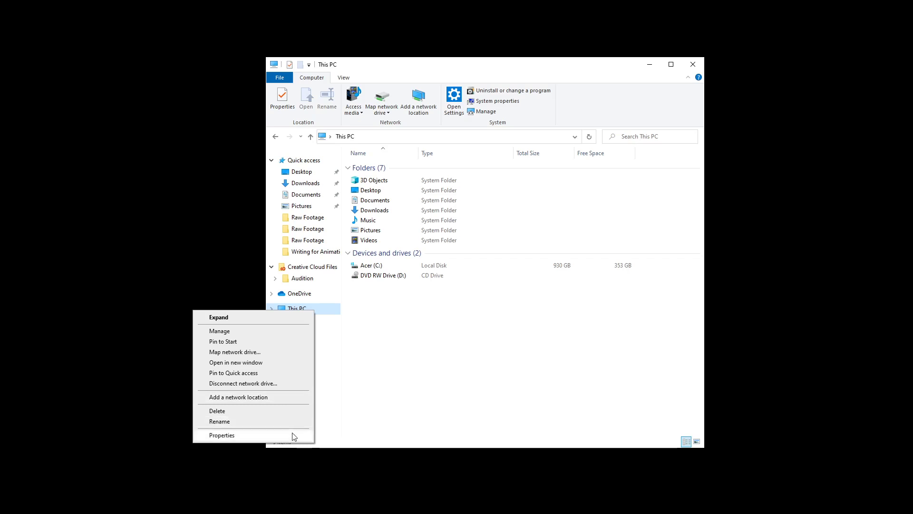
click(254, 436)
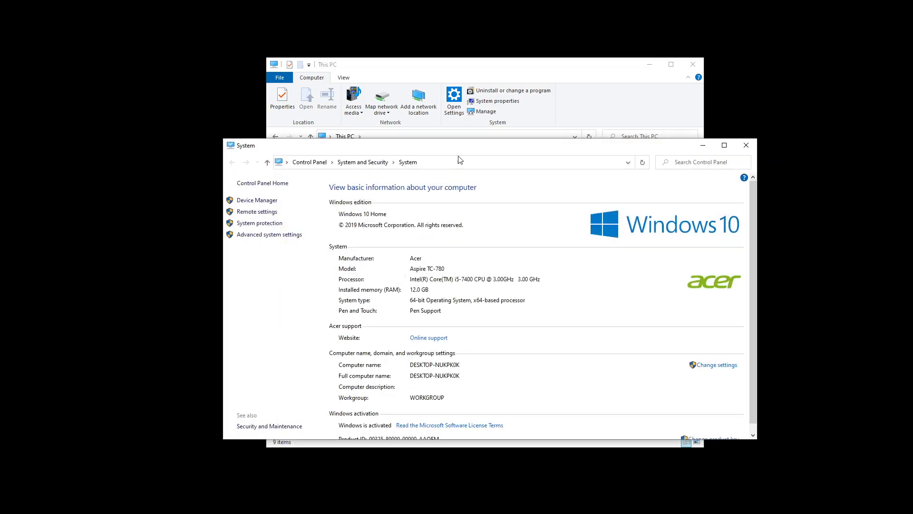
drag(460, 143, 459, 127)
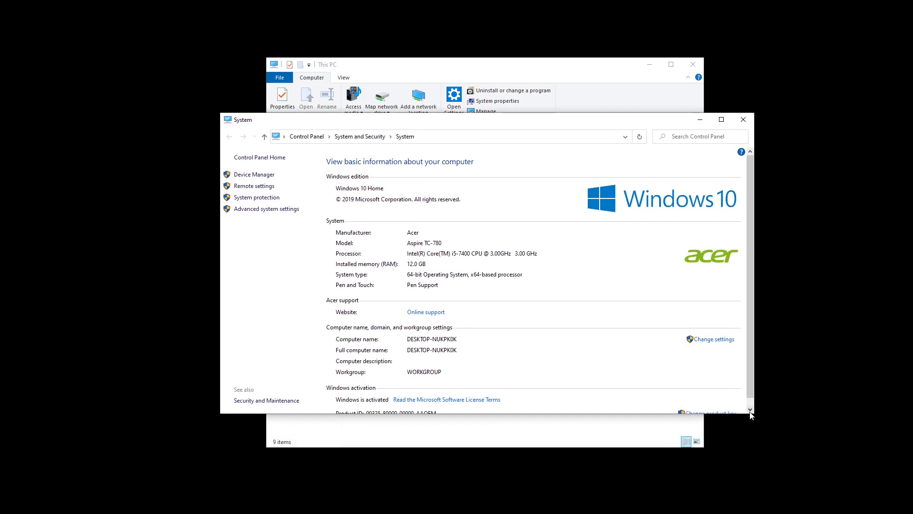
drag(753, 416, 759, 450)
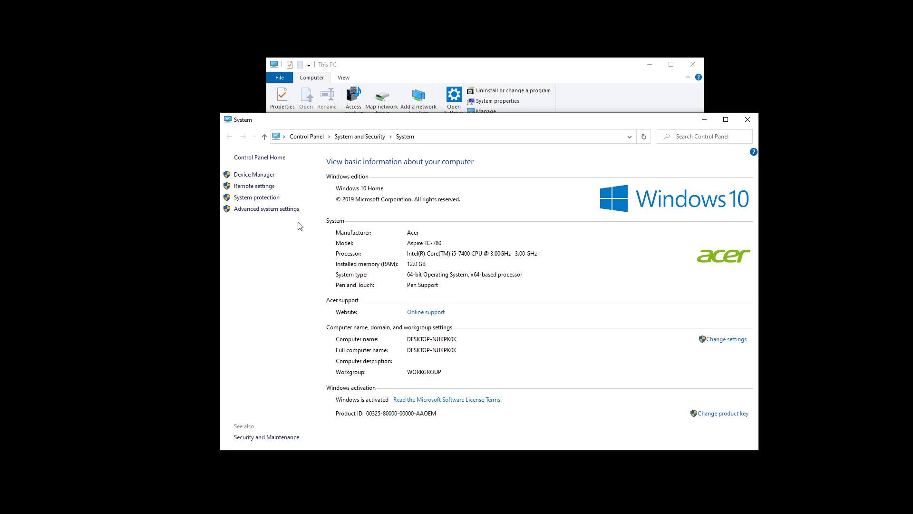
click(256, 176)
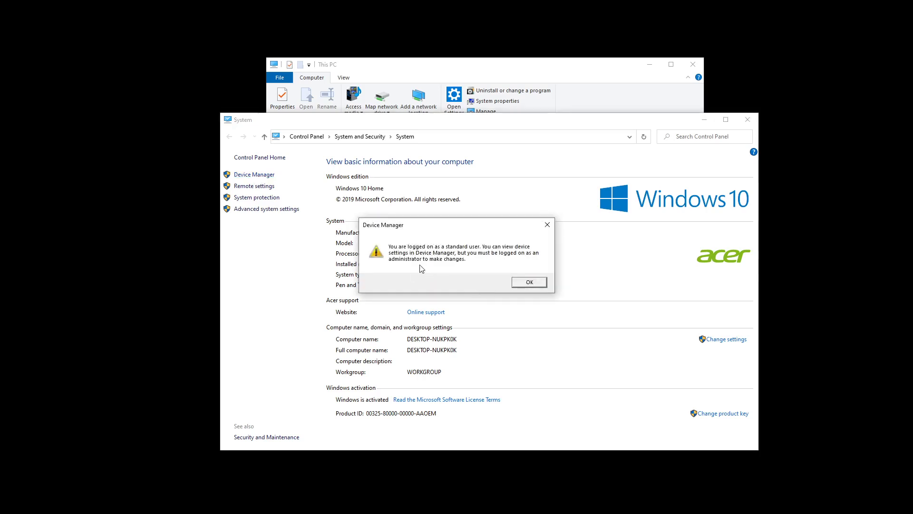
- Dismiss the standard-user warning and center the Device Manager window
click(529, 282)
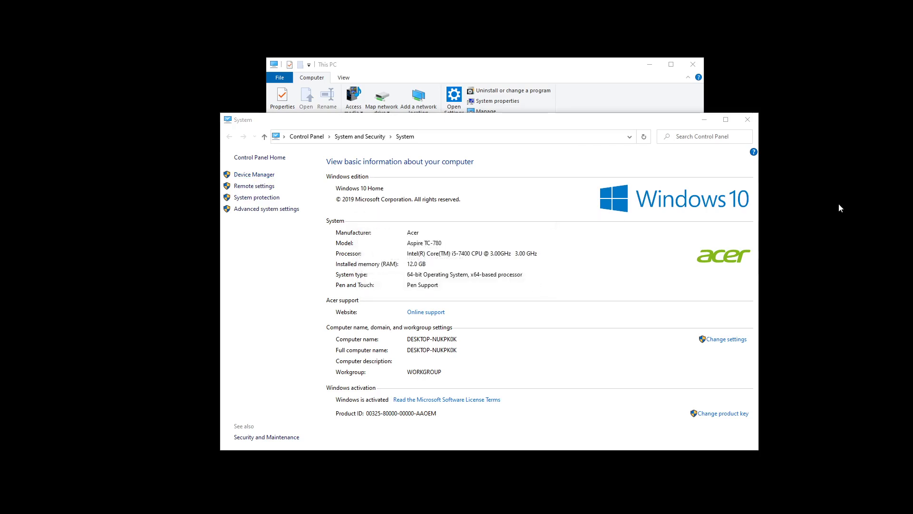
drag(742, 88, 407, 174)
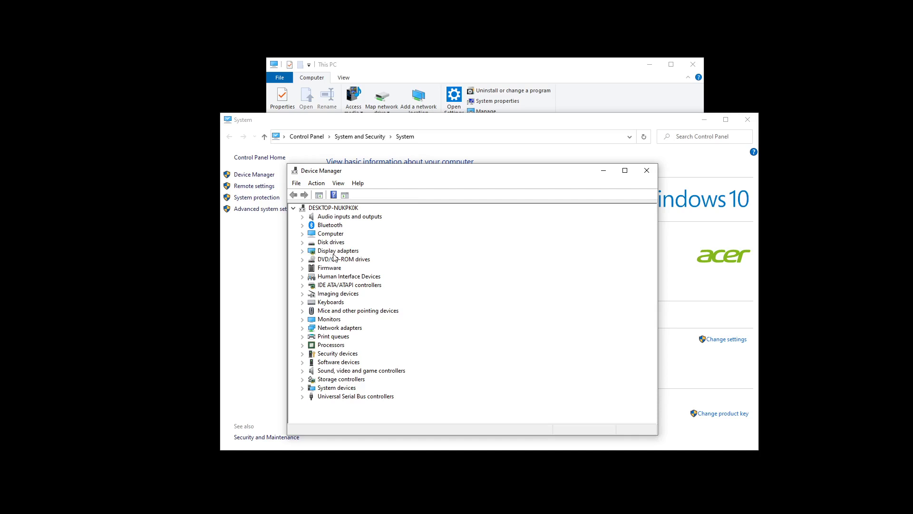
- Expand Display adapters, select Plugable UGA-3000, then open the NVIDIA GeForce GT 1030 properties
click(303, 252)
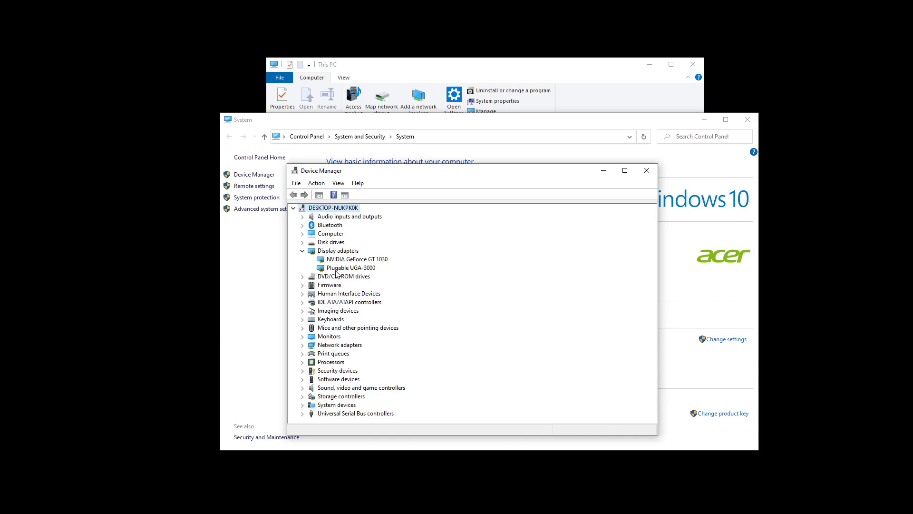
click(368, 270)
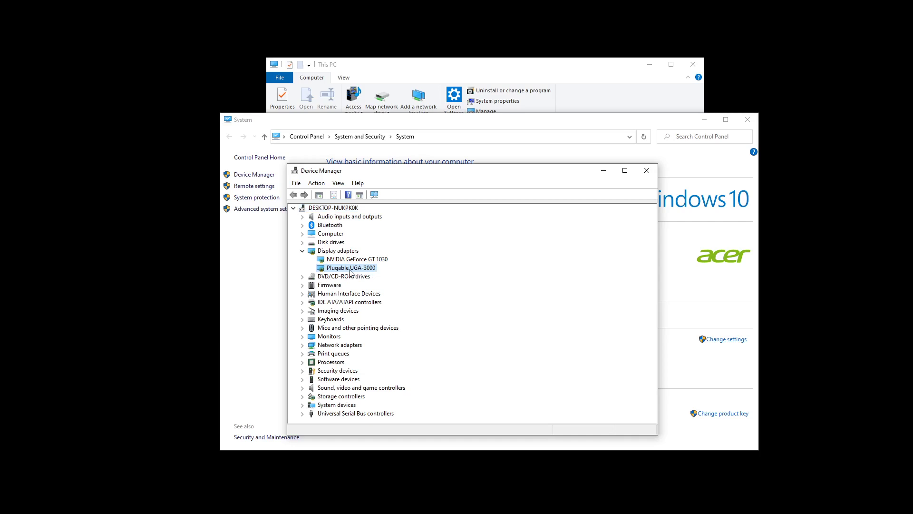
click(348, 260)
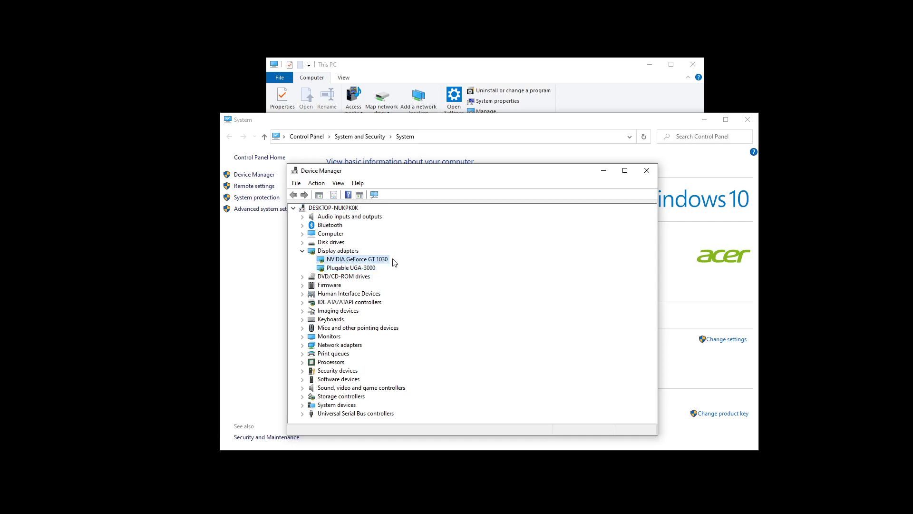
double_click(358, 261)
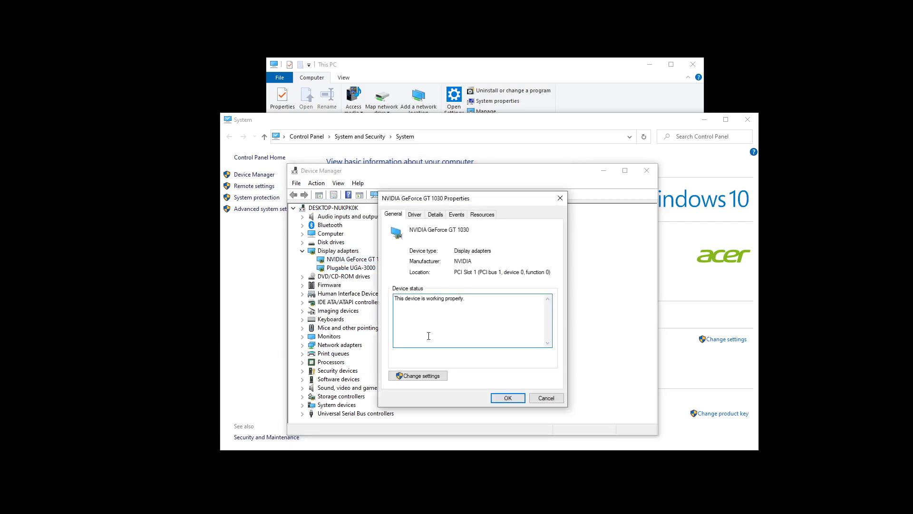
- Review the GeForce GT 1030's Driver, Details, Events and Resources tabs
click(415, 217)
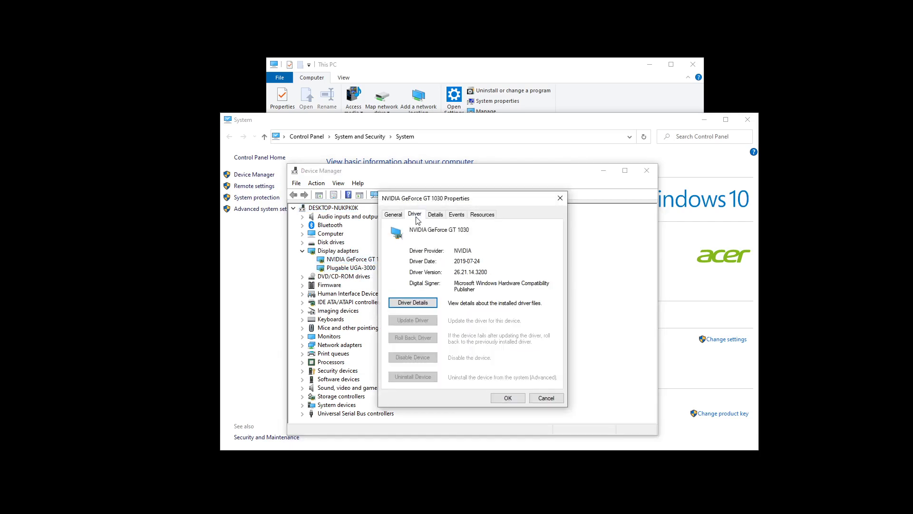
click(435, 215)
click(454, 216)
click(482, 216)
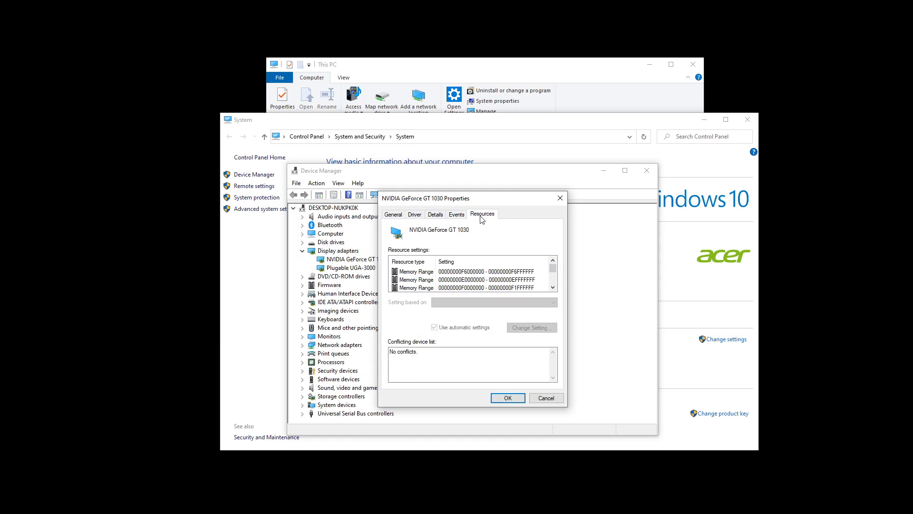
- Close the properties dialog, Device Manager and the System window
click(560, 199)
click(646, 171)
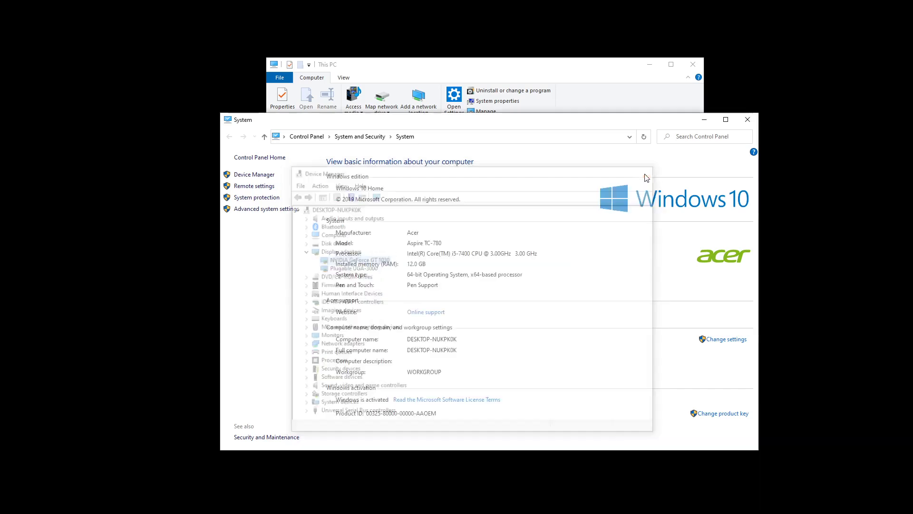
click(747, 120)
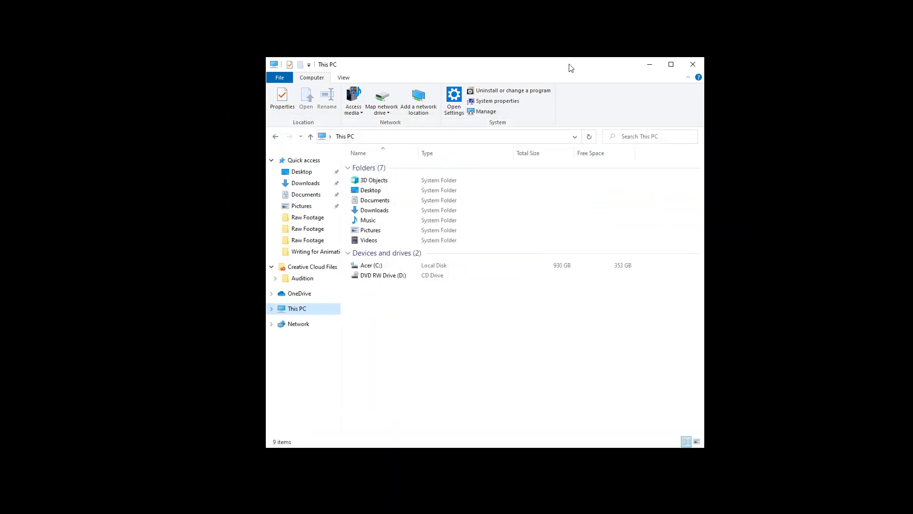
- Shift the This PC window left and bring up This PC's context menu in the navigation pane
drag(570, 67, 388, 82)
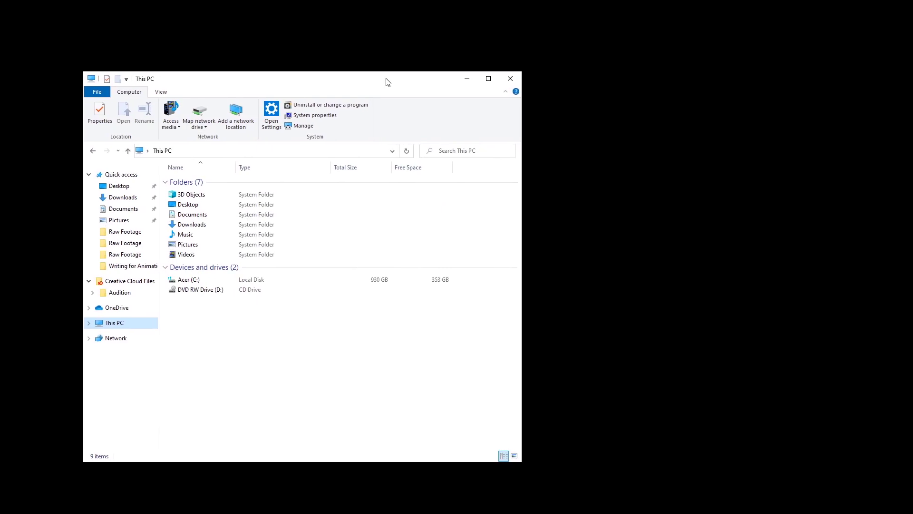
right_click(690, 262)
click(371, 342)
right_click(122, 323)
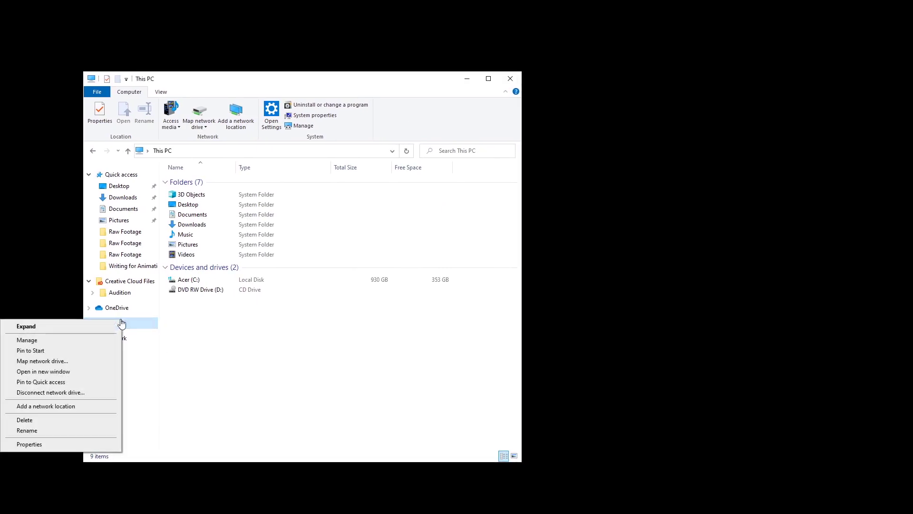